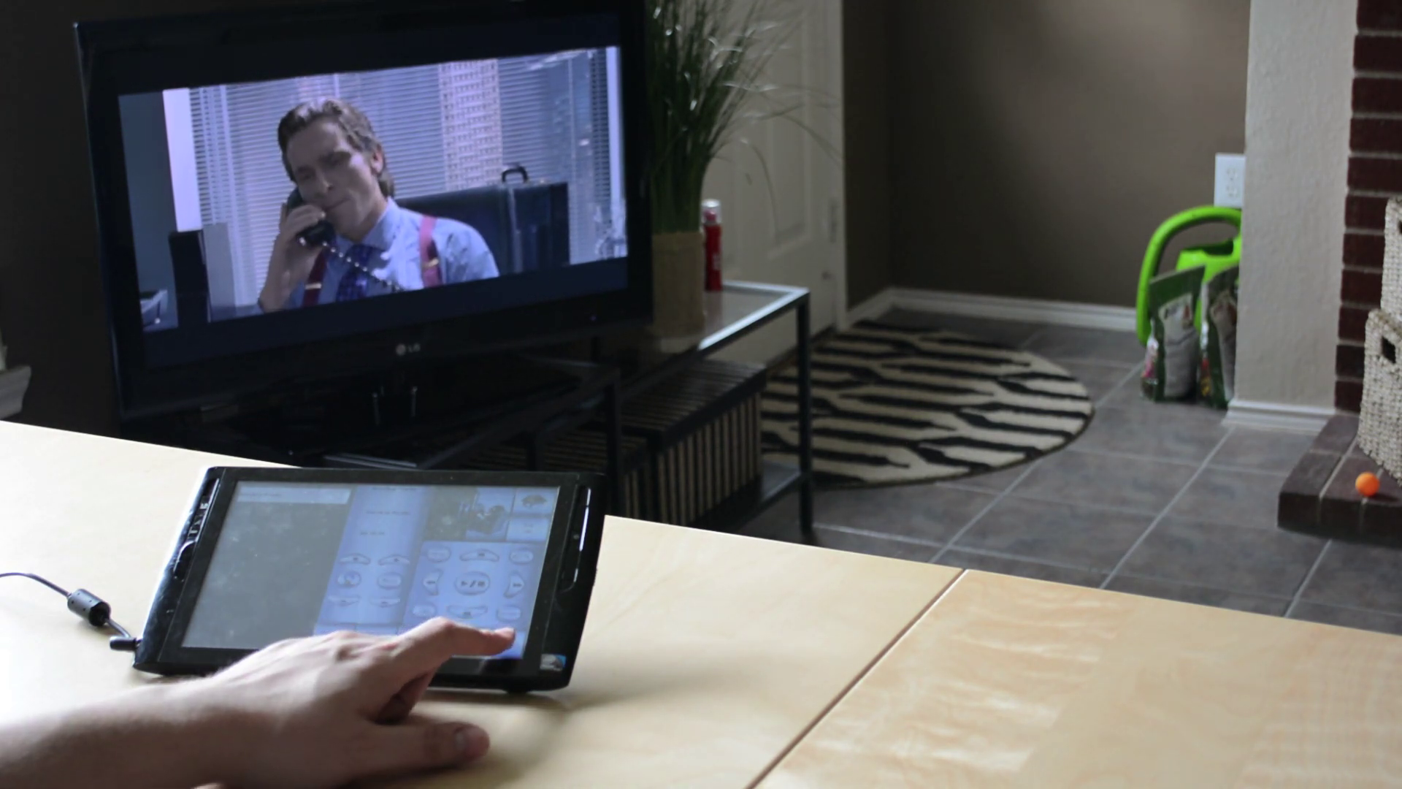
left_click(482, 641)
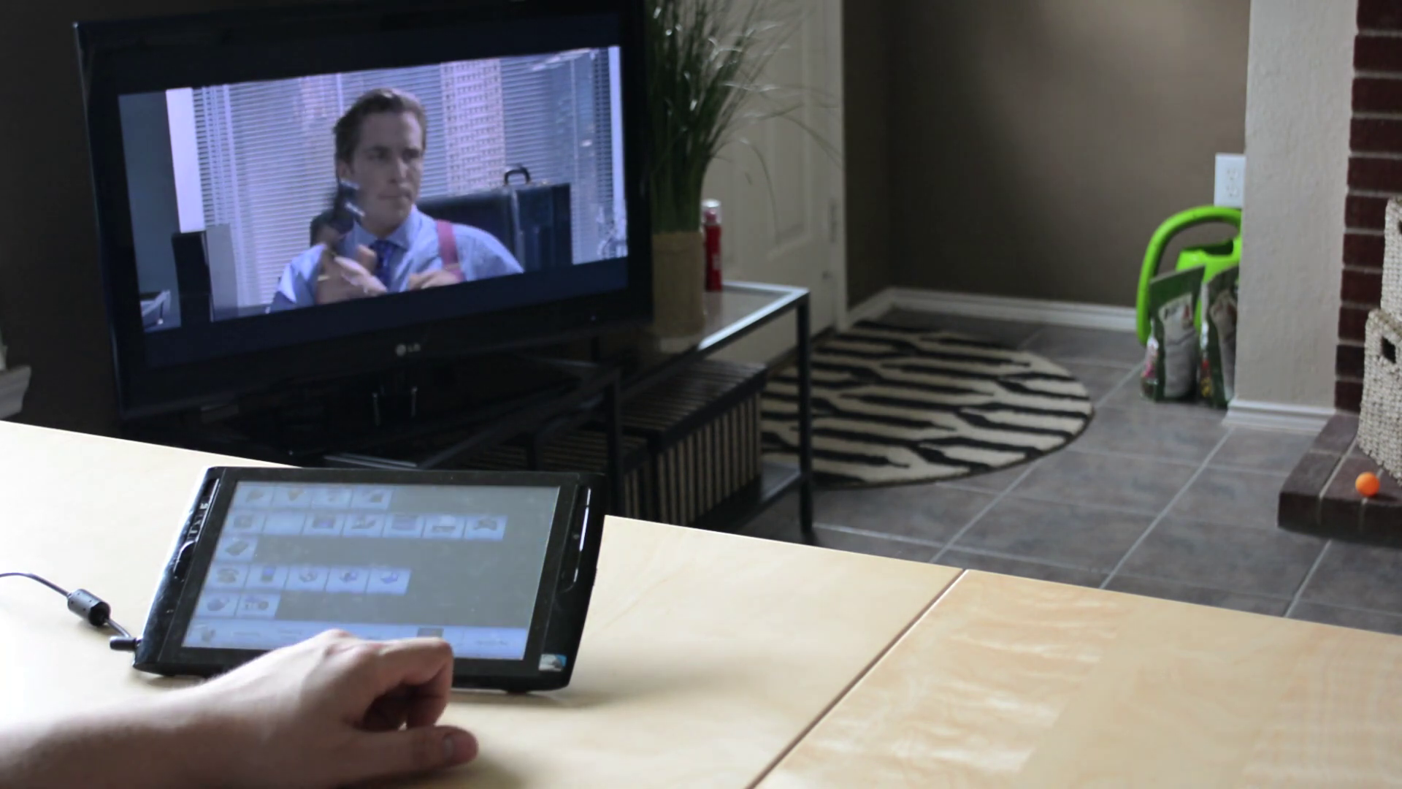